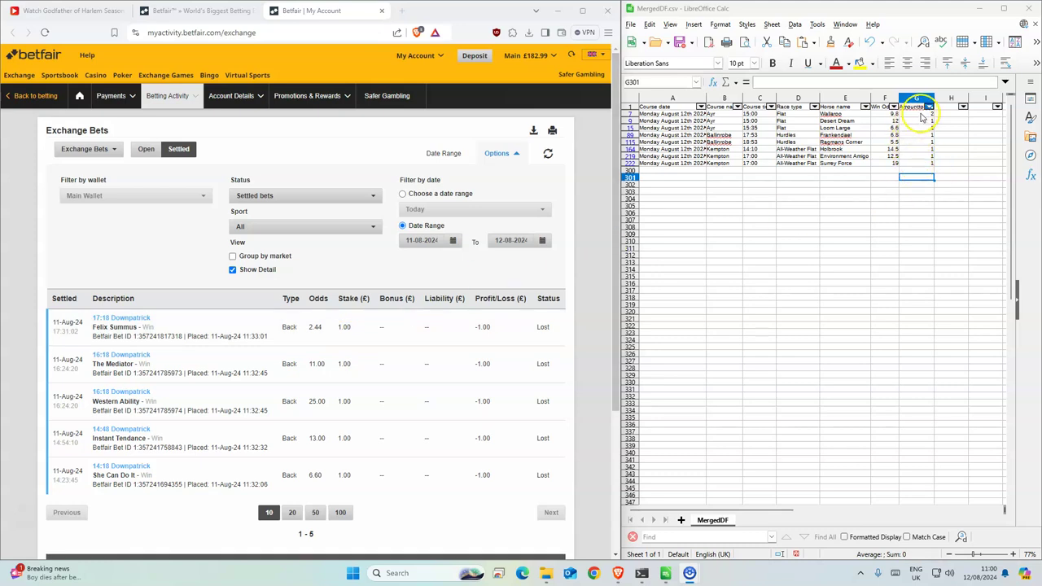
Step: Select the filtered stake amounts in column G and check Wallaroo's stake of 2
drag(916, 114, 918, 163)
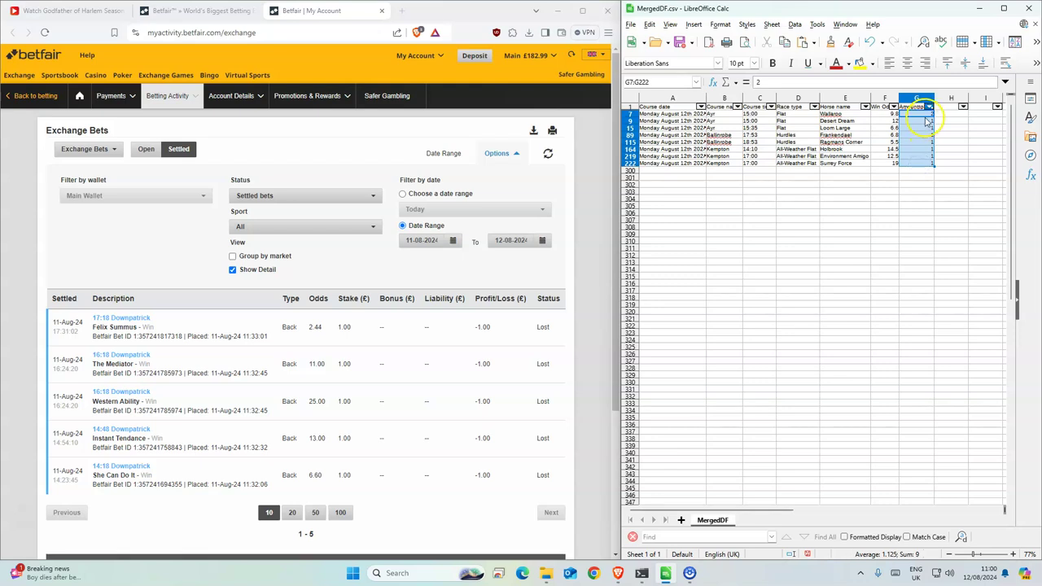
click(929, 114)
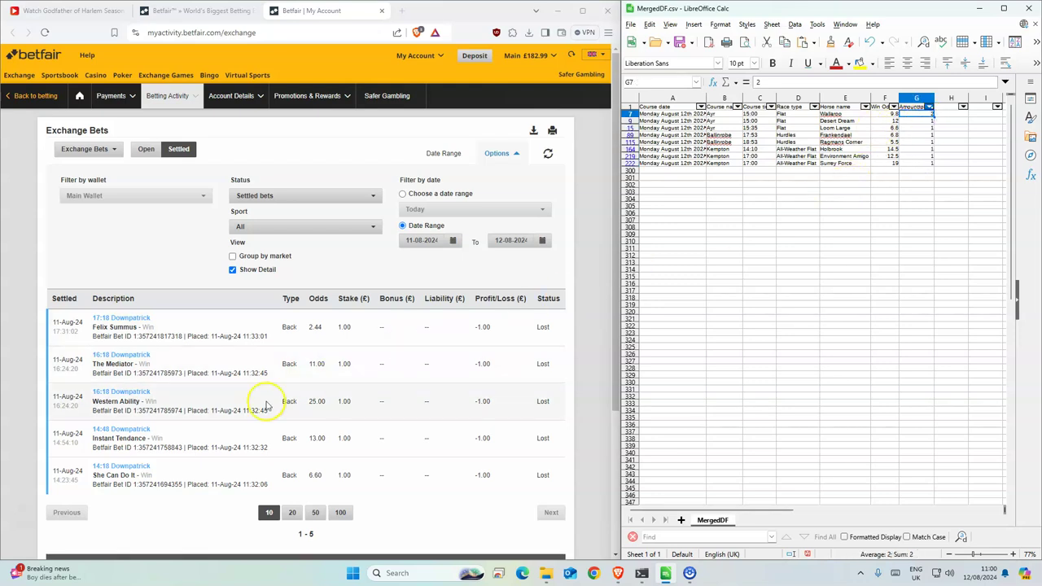
Step: Close the account activity page, open the 15:00 Ayr race, and look up the chosen horses
key(F5)
click(377, 10)
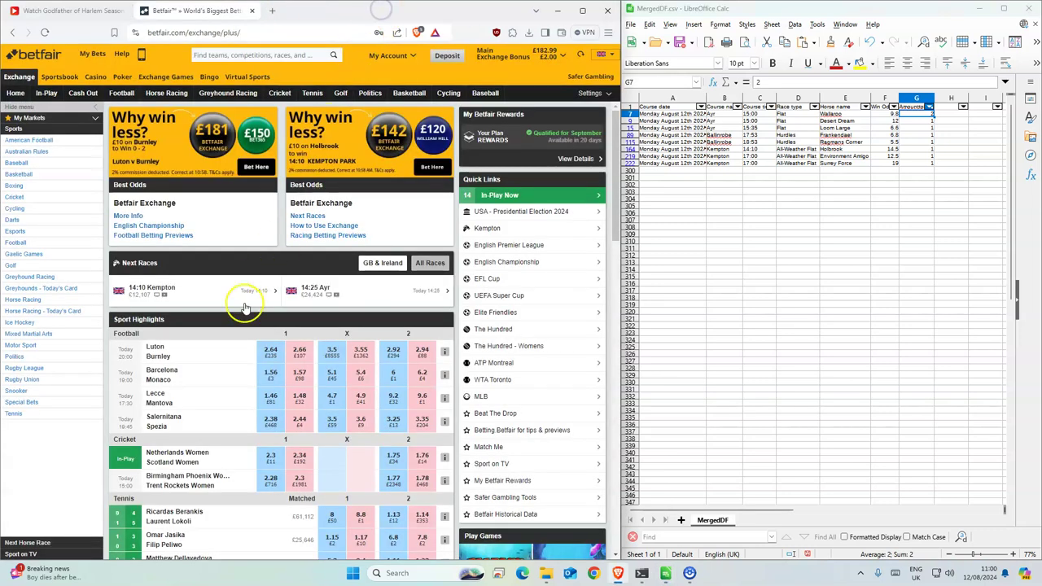
click(166, 92)
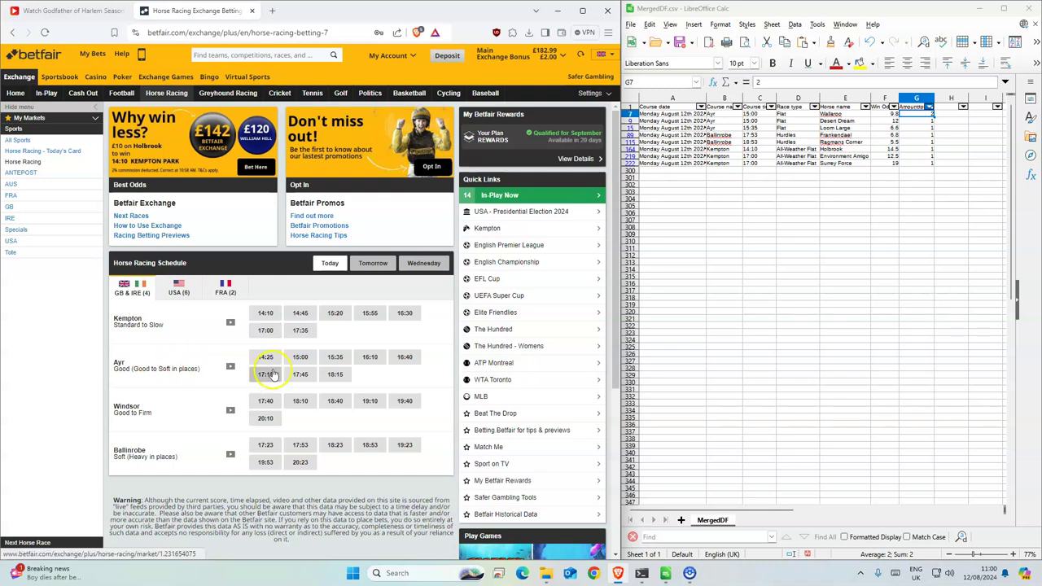
click(300, 357)
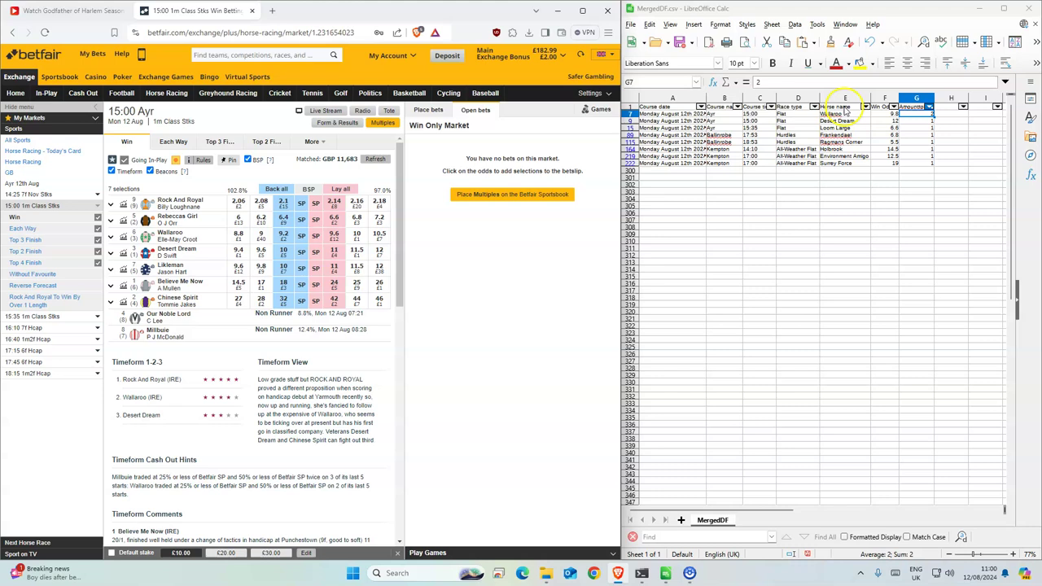
drag(834, 114, 839, 127)
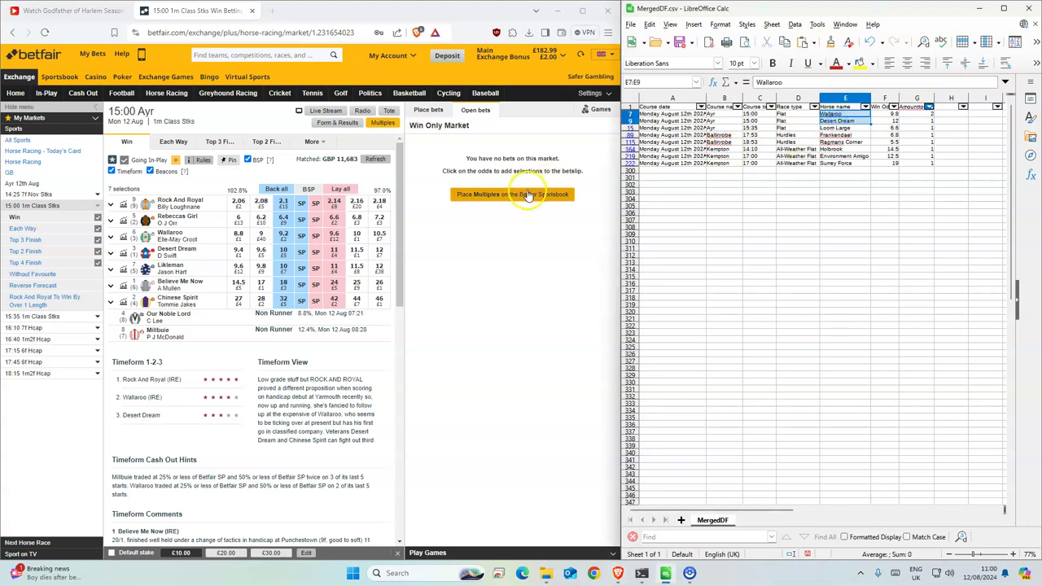
Step: Place back bets of £2 on Wallaroo and £1 on Desert Dream at 12; unmatched bet takes SP
click(284, 236)
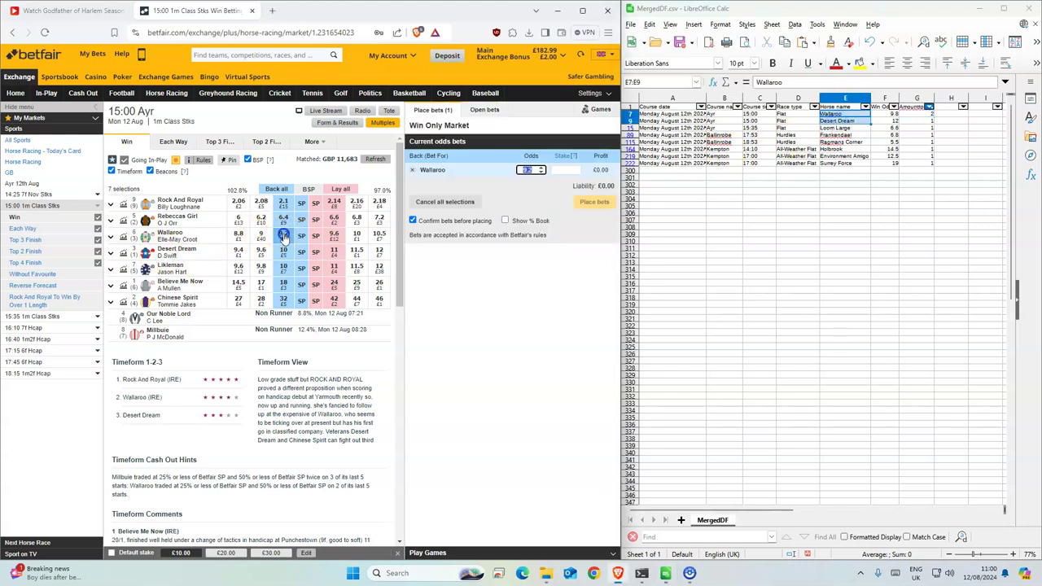
click(283, 252)
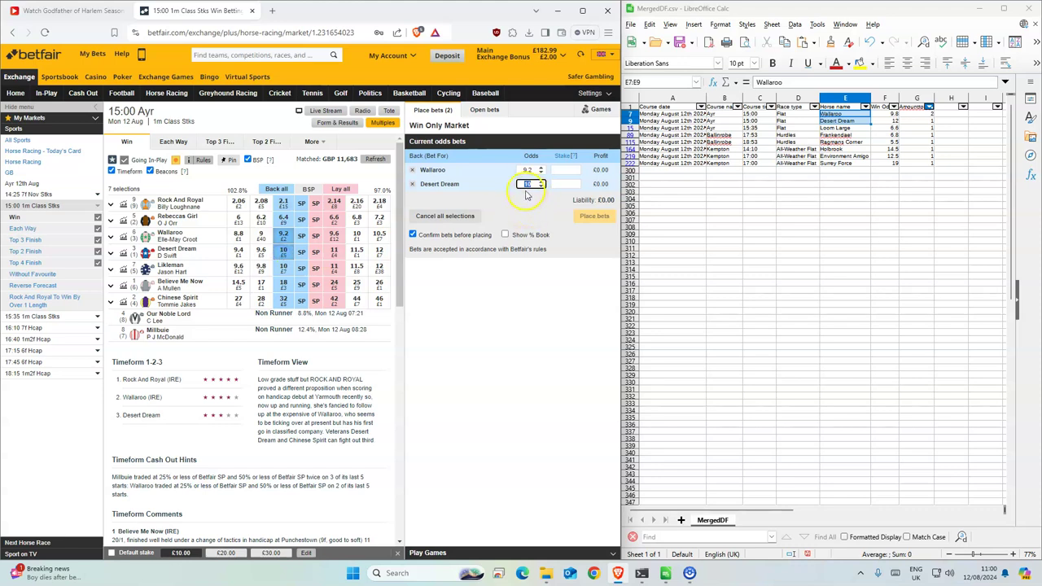
text(2)
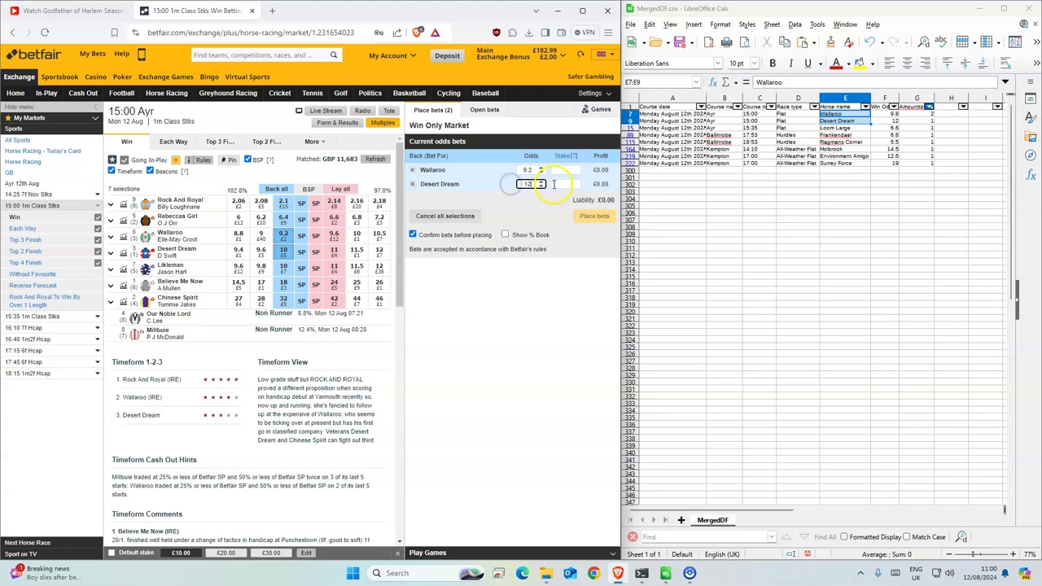
click(566, 169)
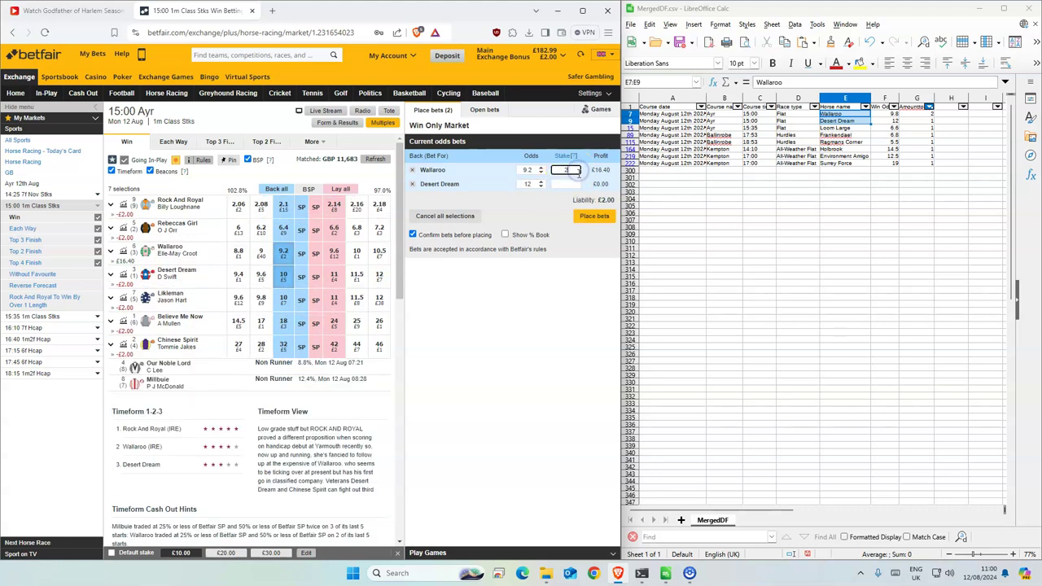
text(22)
click(594, 217)
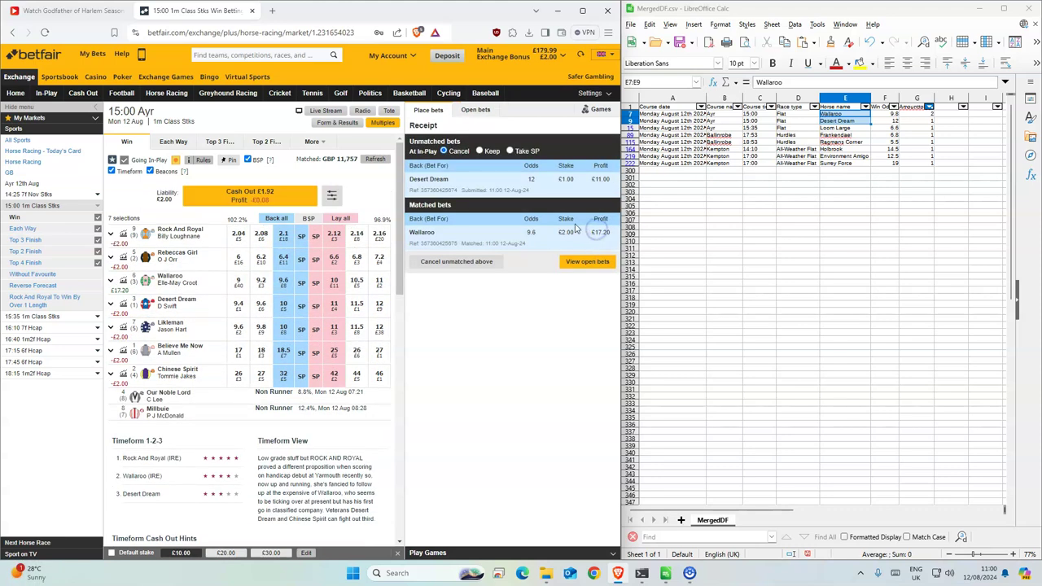
click(516, 152)
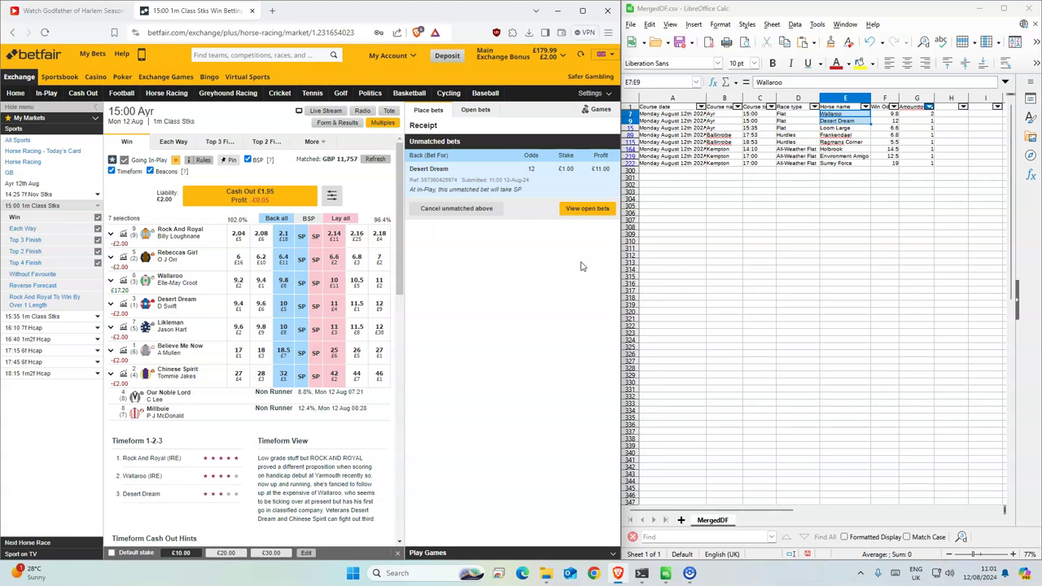
Step: Check open bets, open the 15:35 Ayr race, and back Loom Large £1 at 7.2
click(465, 110)
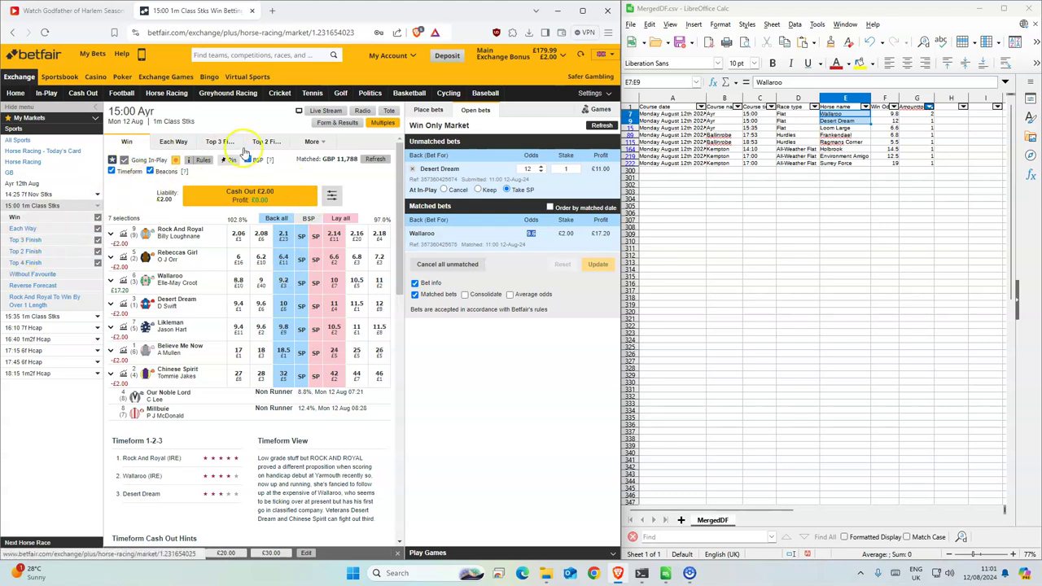
click(839, 128)
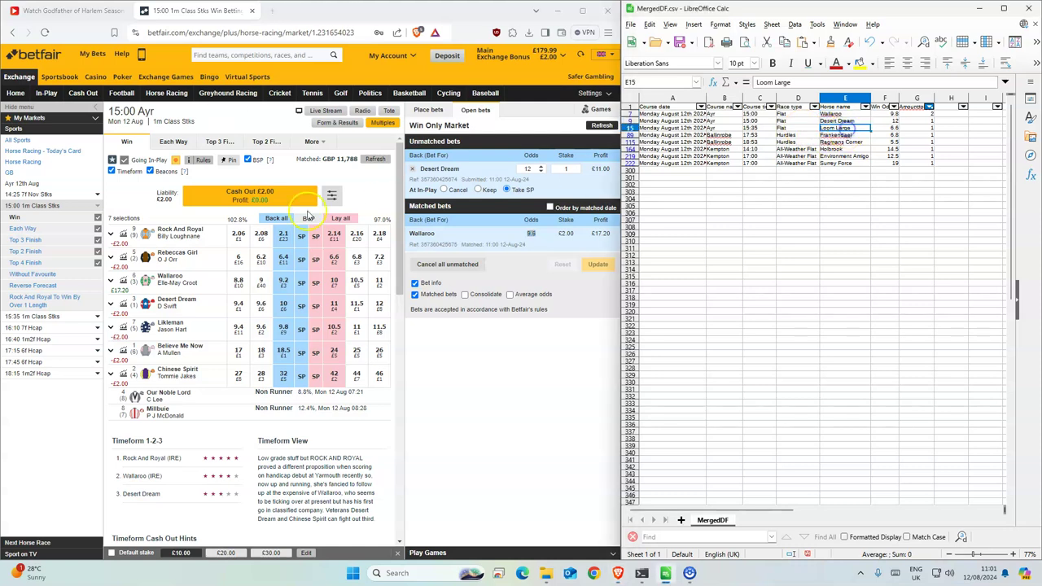
click(34, 316)
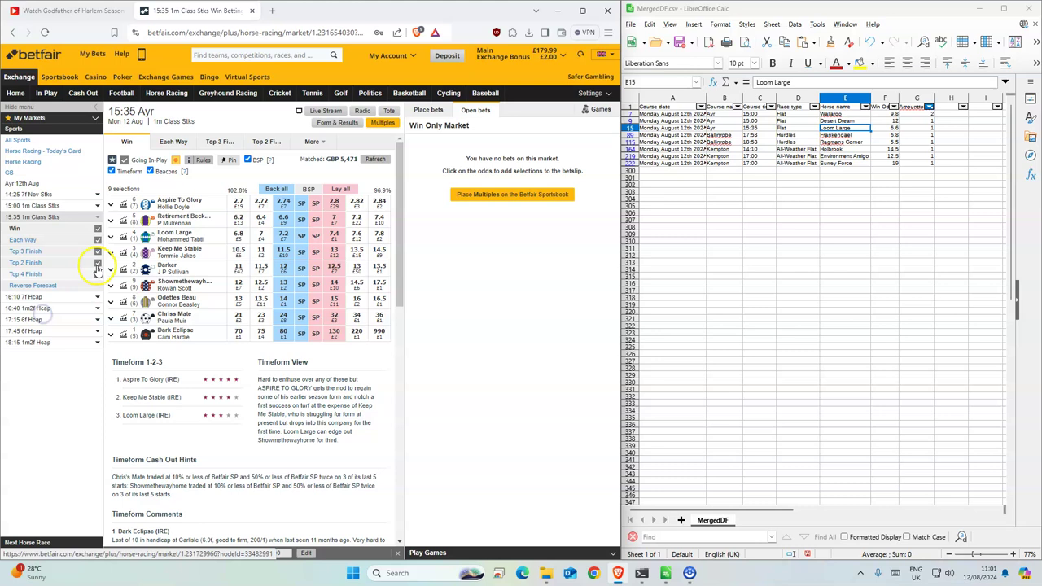
click(283, 236)
click(560, 169)
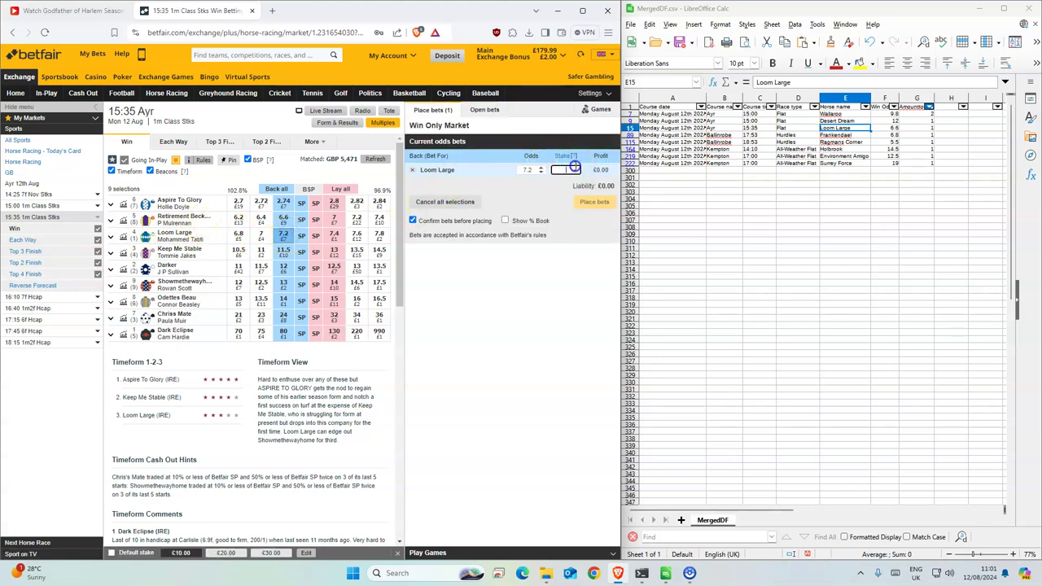
text(1)
click(594, 202)
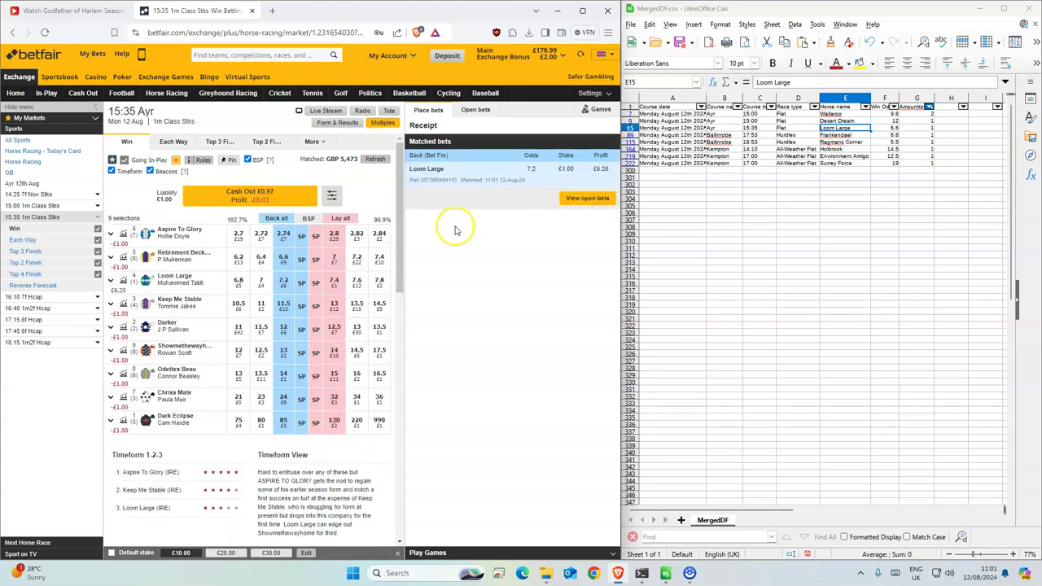
click(720, 134)
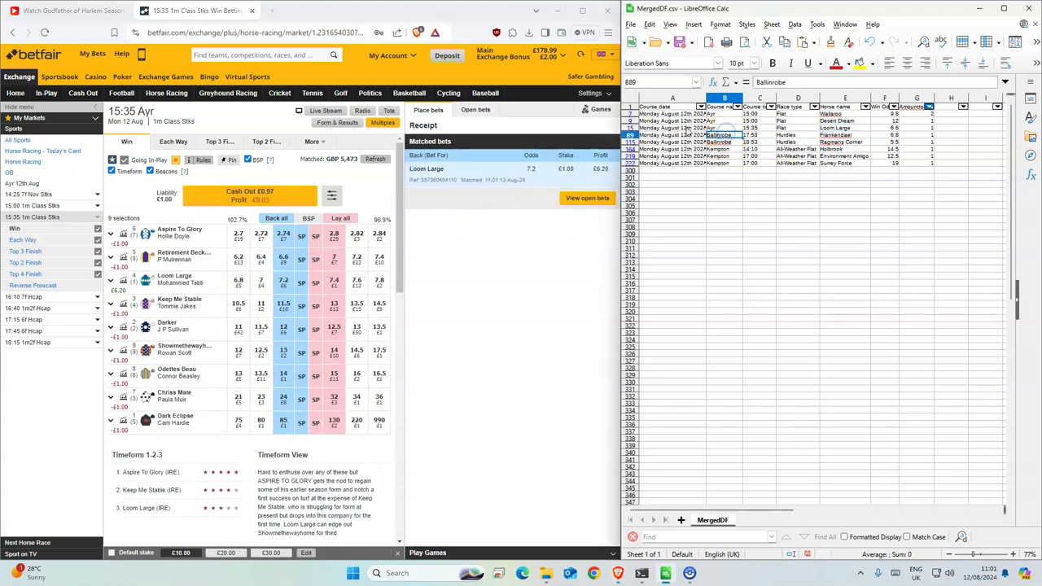
Step: Open the 17:53 Ballinrobe race and place a confirmed £1 back bet on Frankendael at 9.6
click(167, 92)
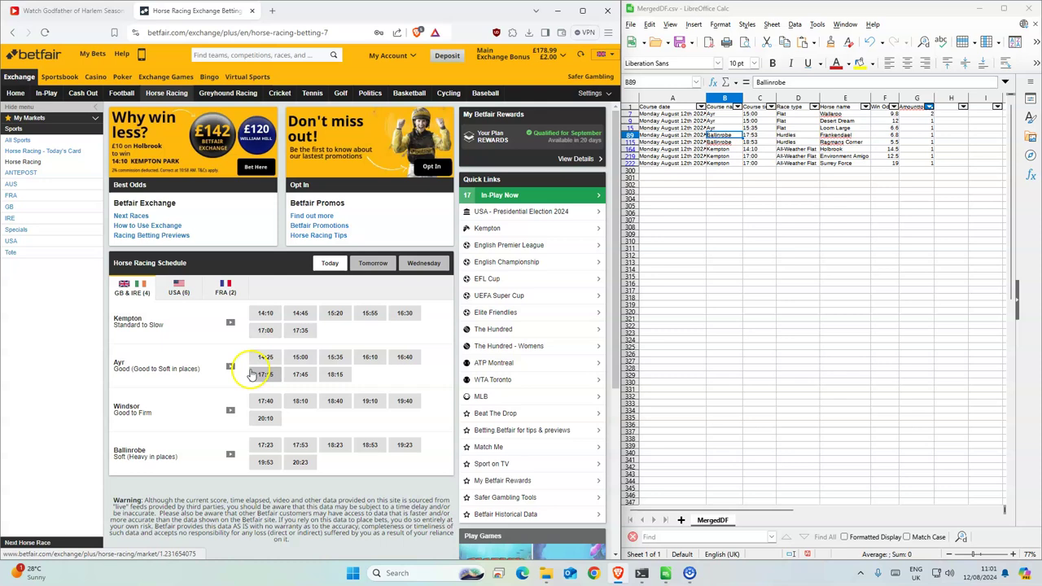
click(293, 446)
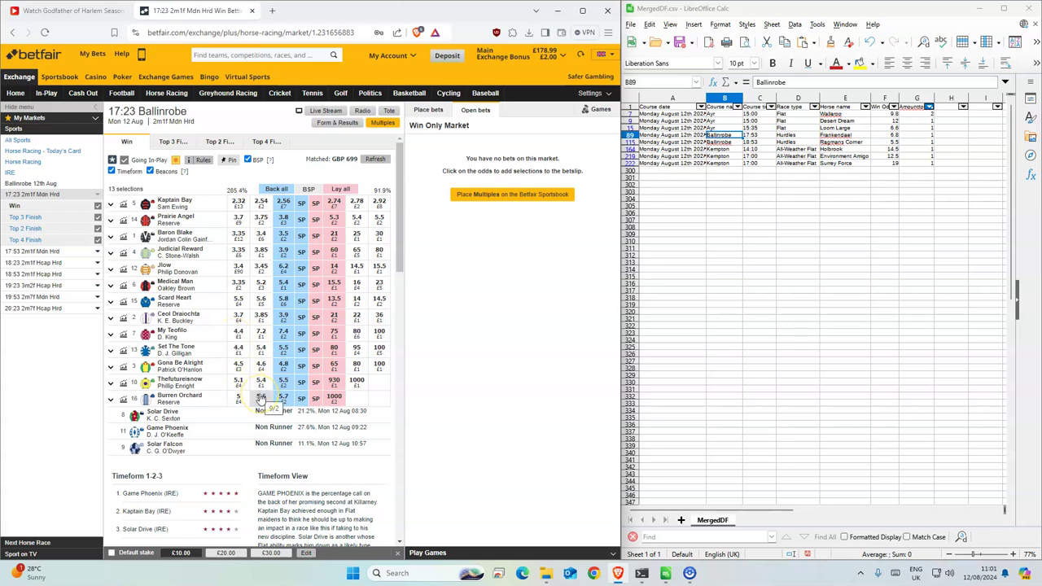
click(843, 134)
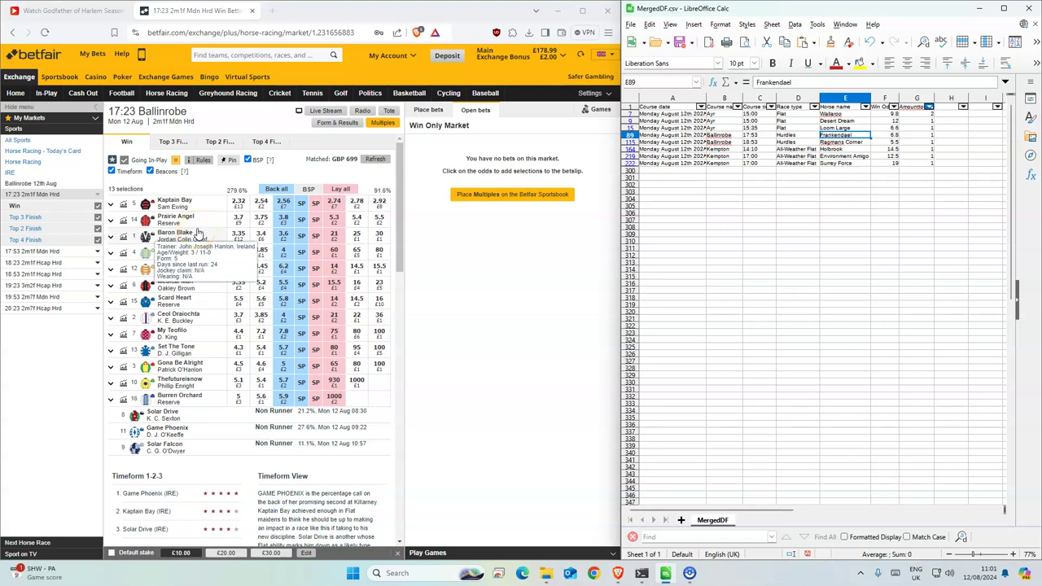
click(20, 262)
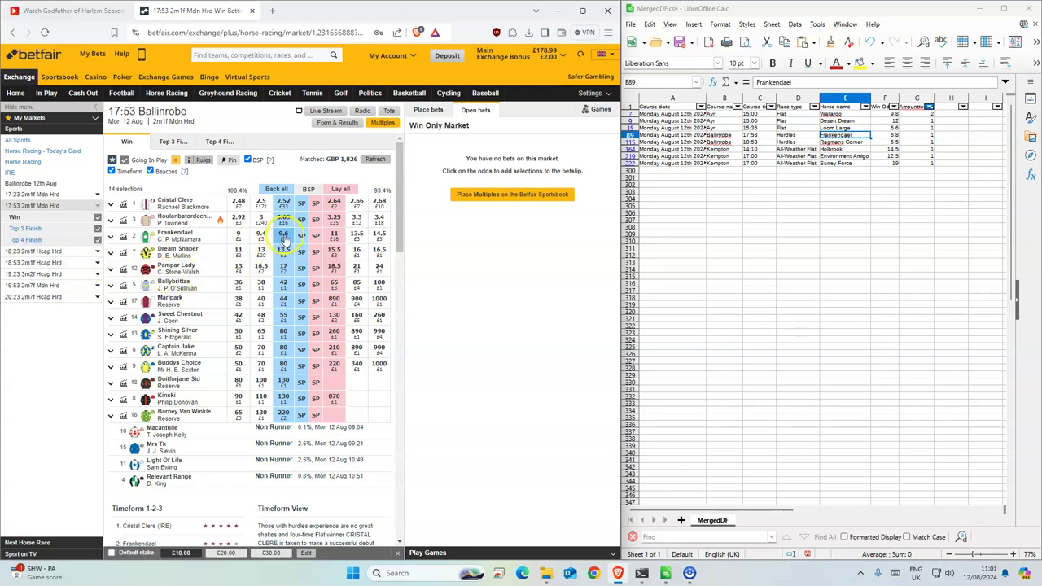
click(284, 235)
text(1)
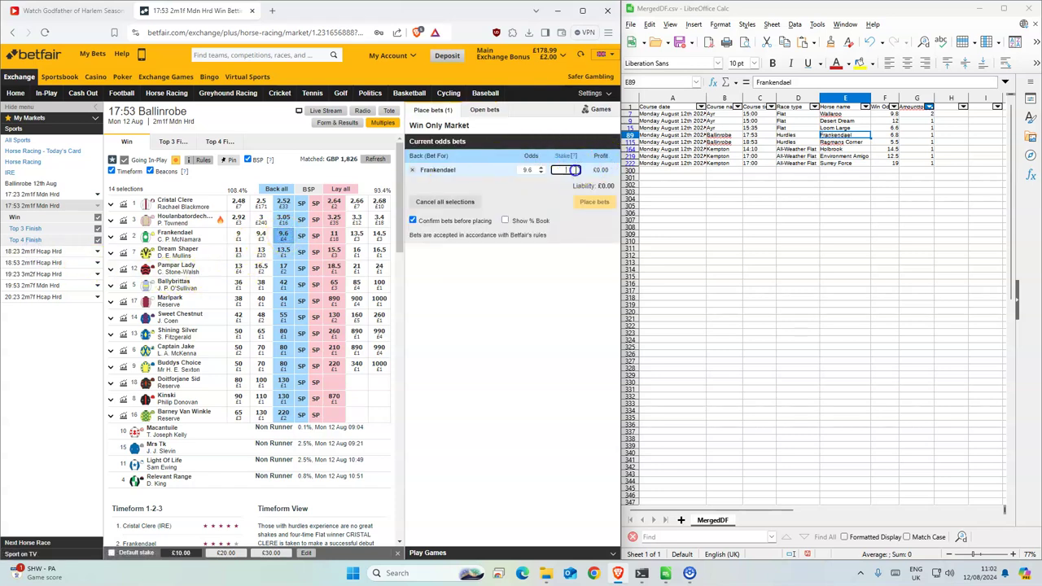
click(595, 201)
click(592, 213)
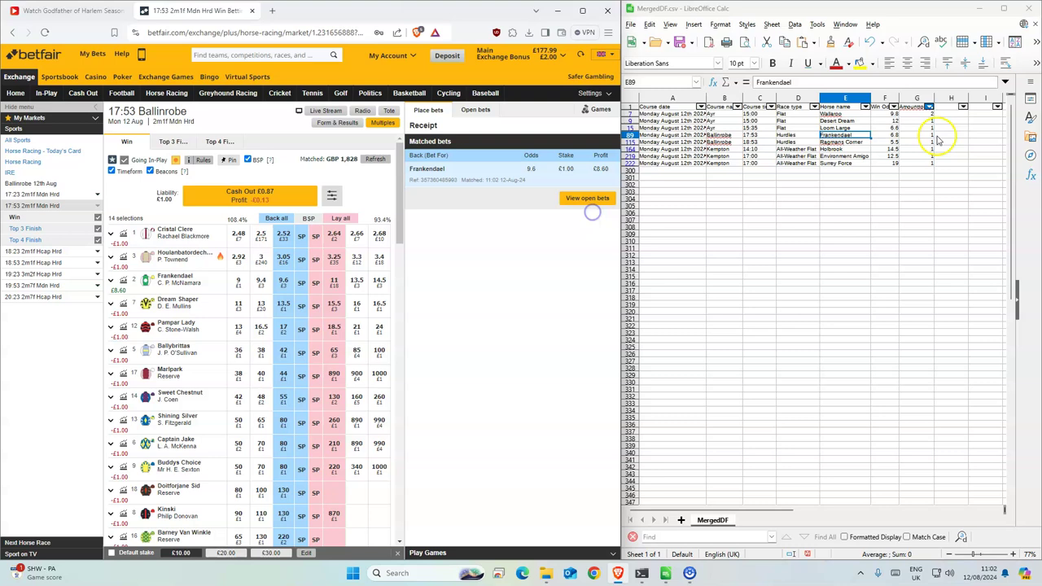
click(894, 135)
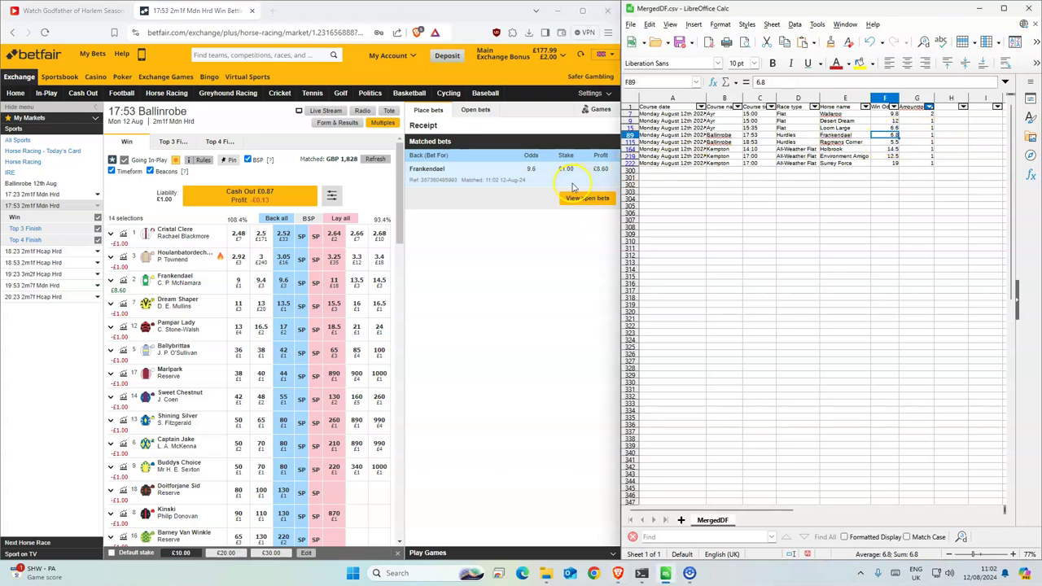
Step: Back Ragmans Corner £1 at 5.81 in the 18:53 Ballinrobe race, then return to the schedule
click(843, 143)
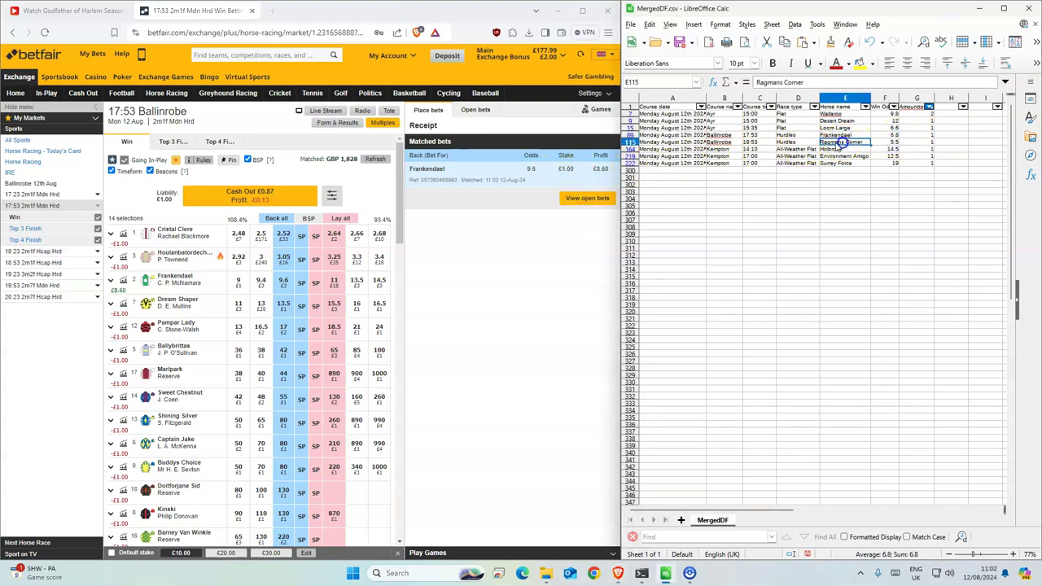
click(36, 263)
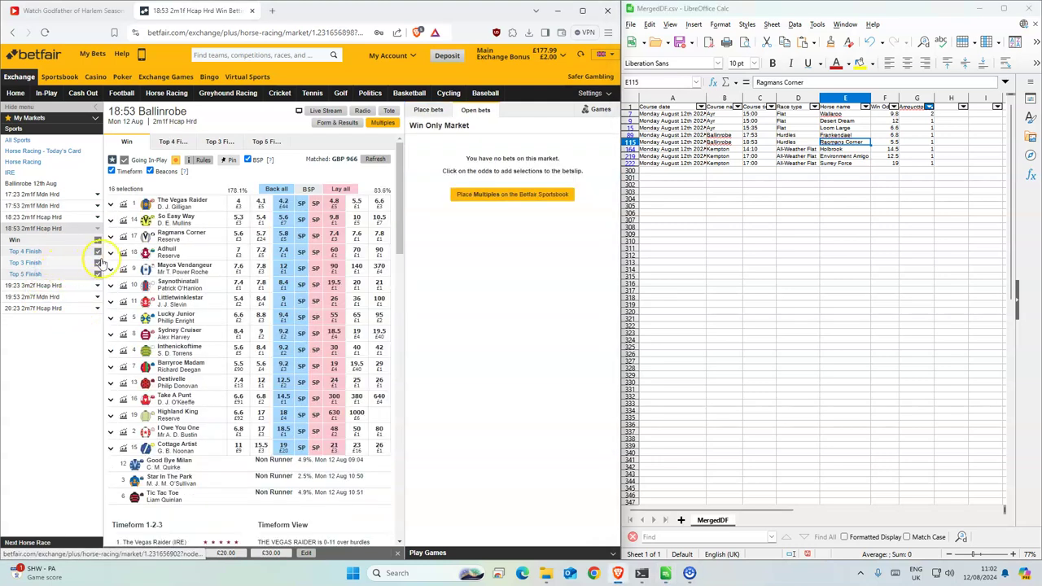
click(282, 235)
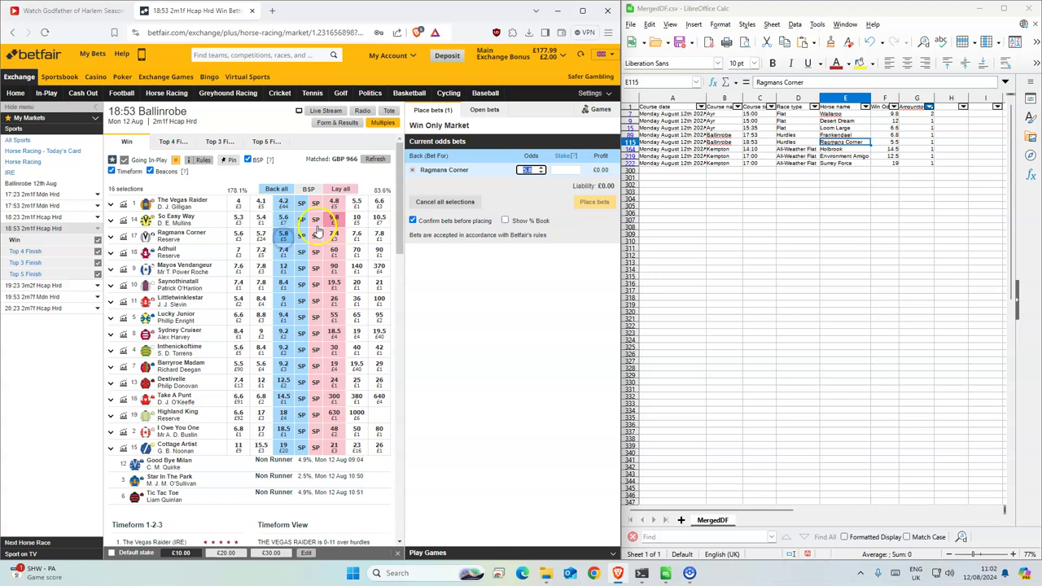
click(575, 173)
text(1)
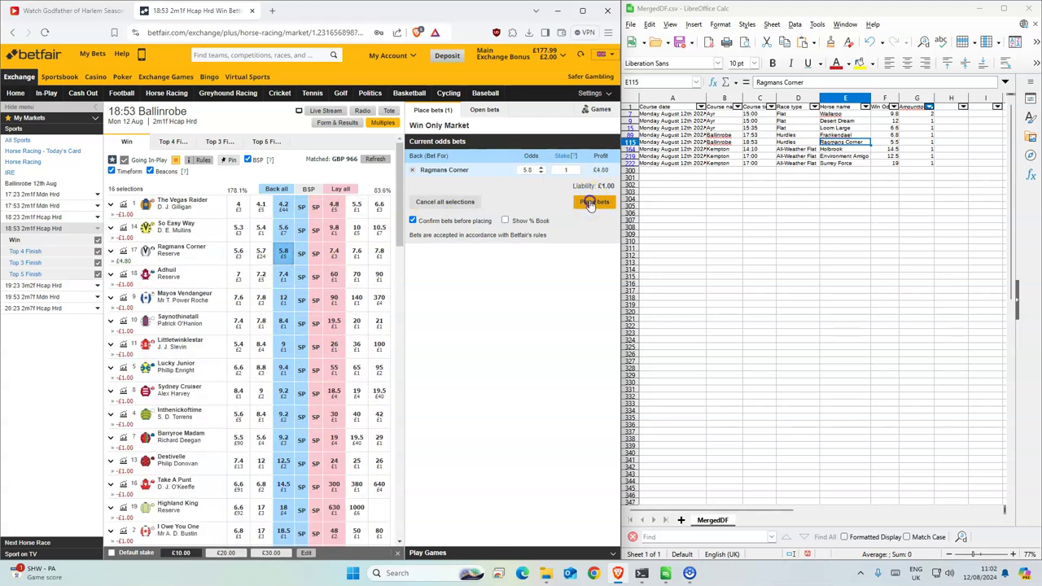
click(595, 201)
click(592, 212)
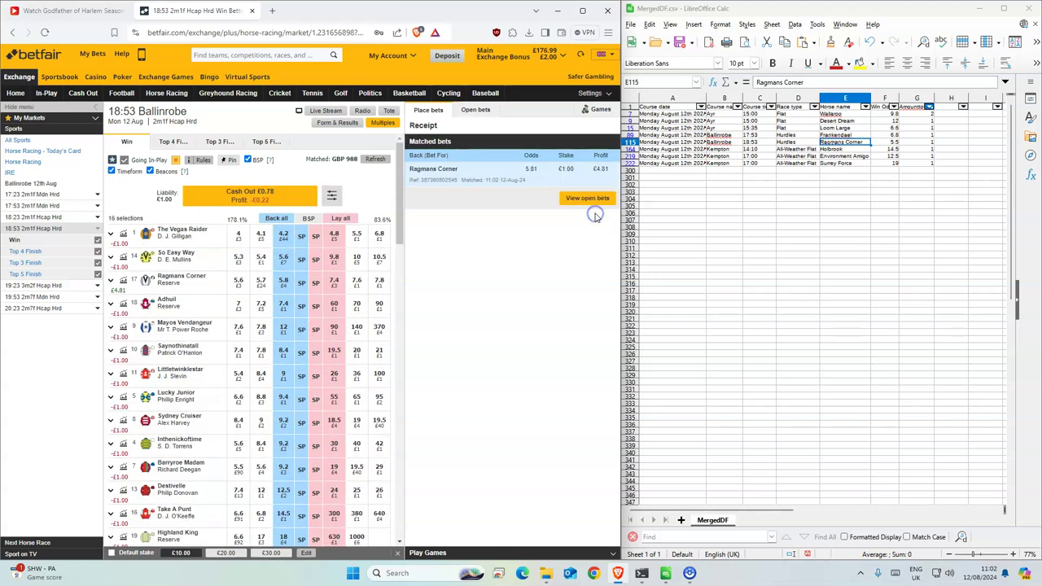
click(785, 149)
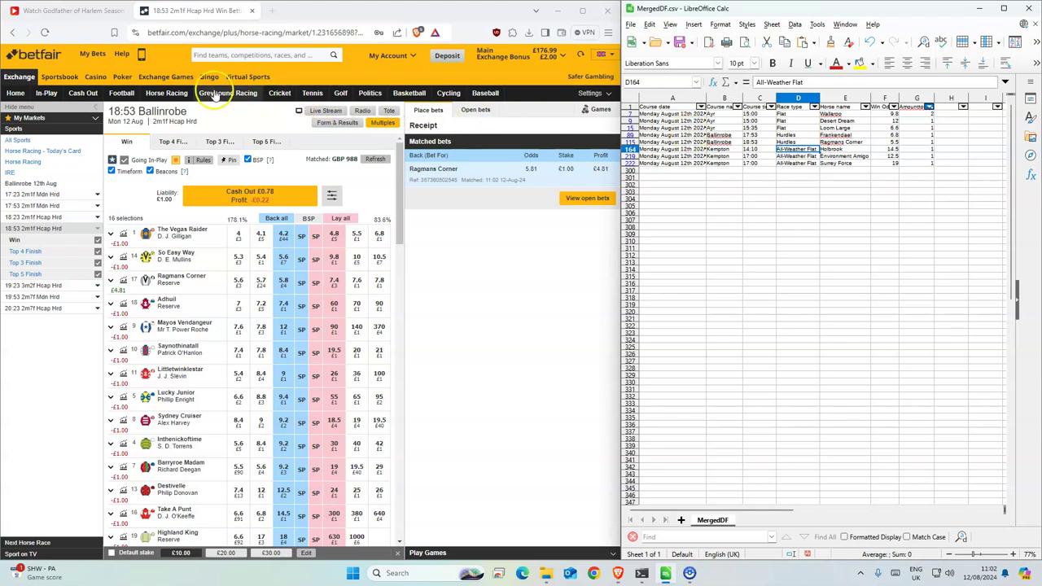
click(173, 93)
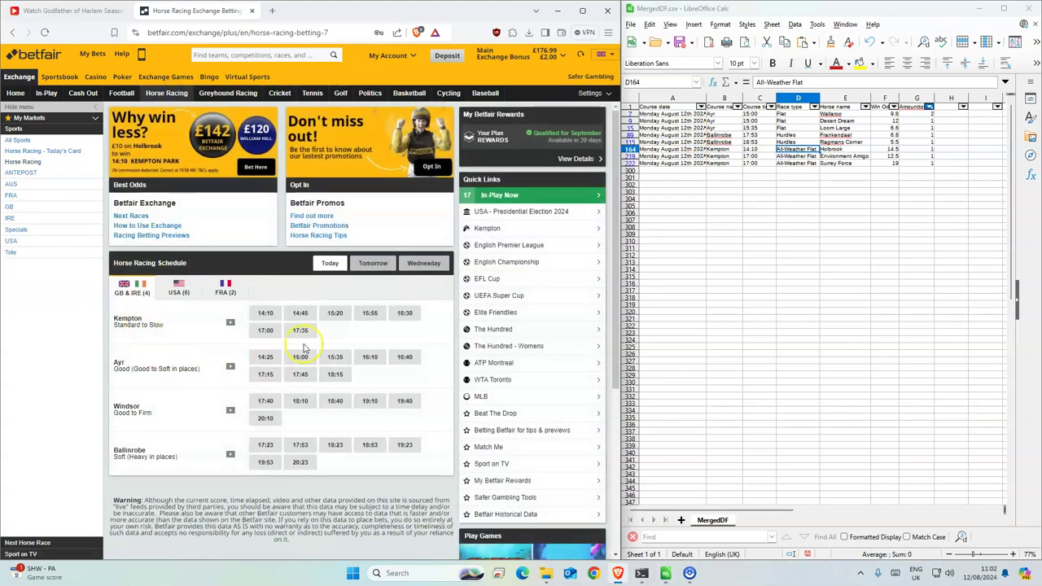
Step: Back Holbrook £1 at 14.5 in the 14:10 Kempton race, then open the 17:00 Kempton market
click(264, 313)
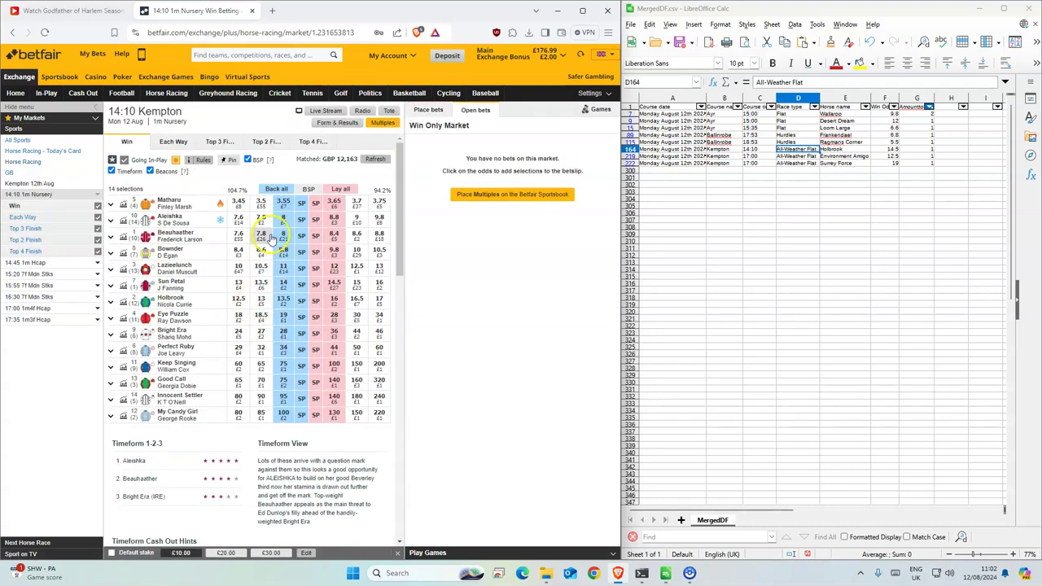
click(284, 299)
click(566, 168)
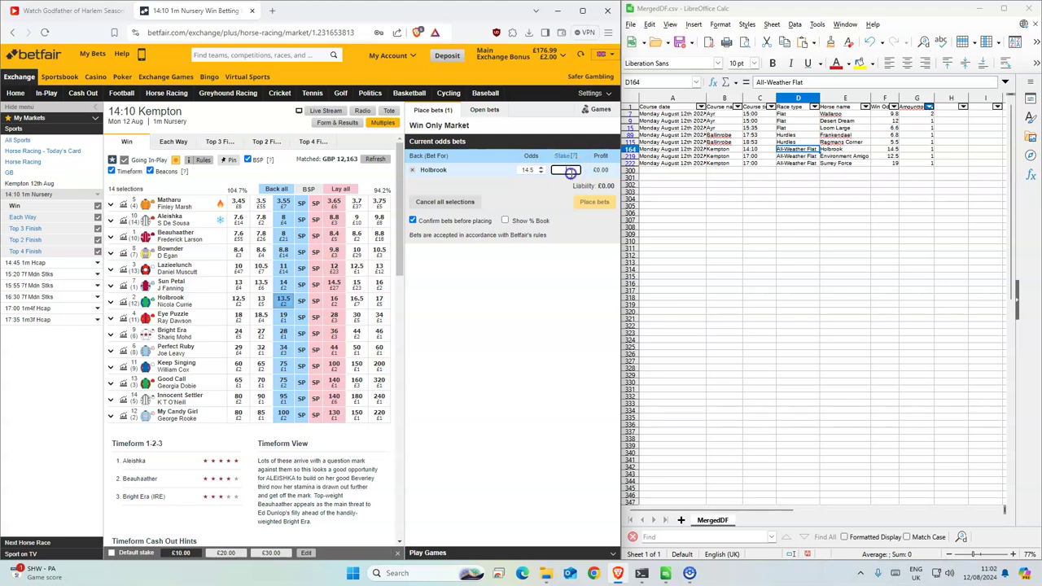
text(1)
click(593, 202)
click(591, 211)
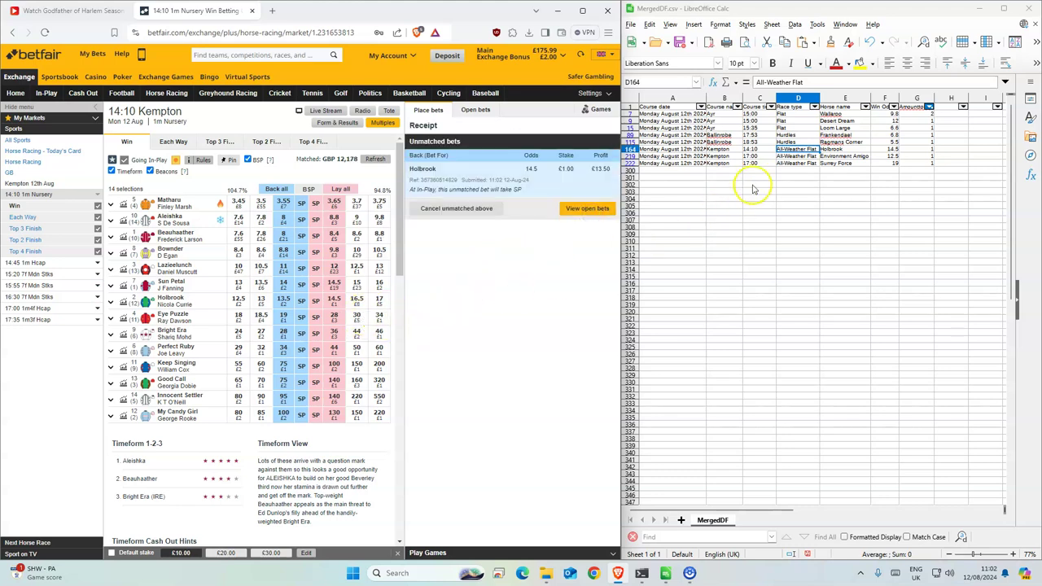
drag(794, 156, 794, 164)
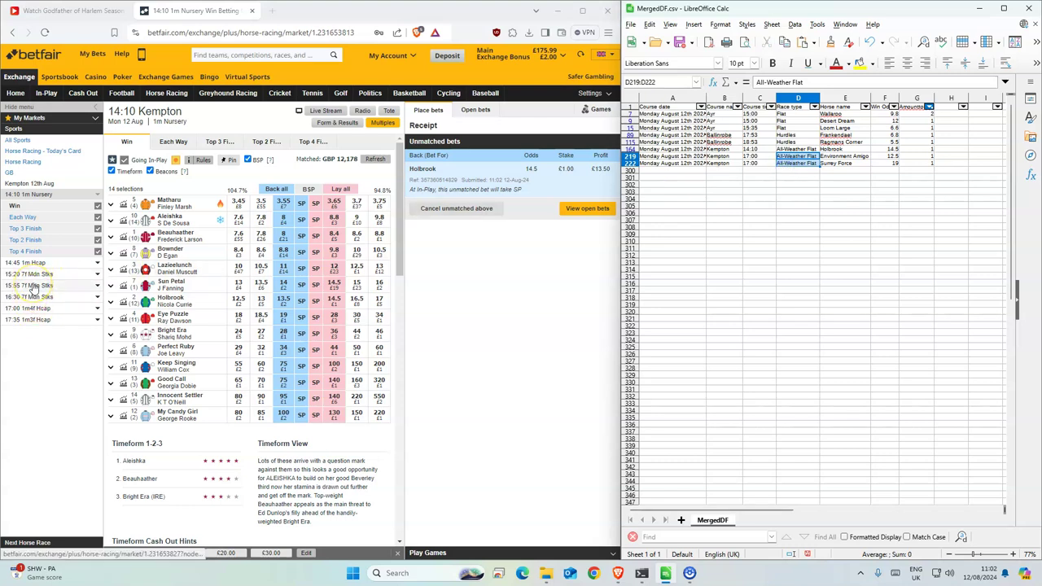
click(27, 307)
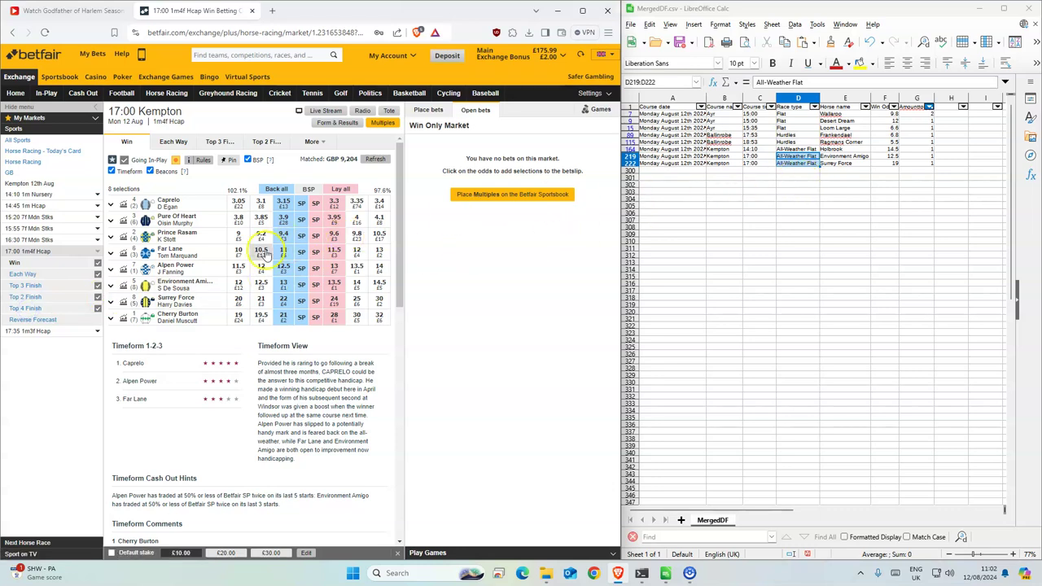
Step: Add £1 back bets on Environment Amigo at 13 and Surrey Force at 22, then maximize the window
click(284, 285)
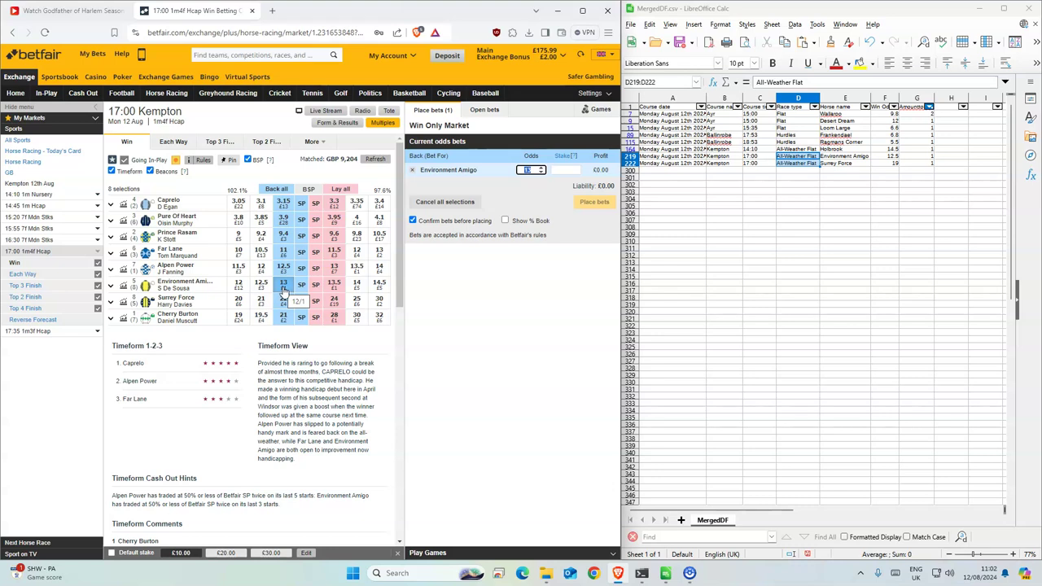
click(283, 299)
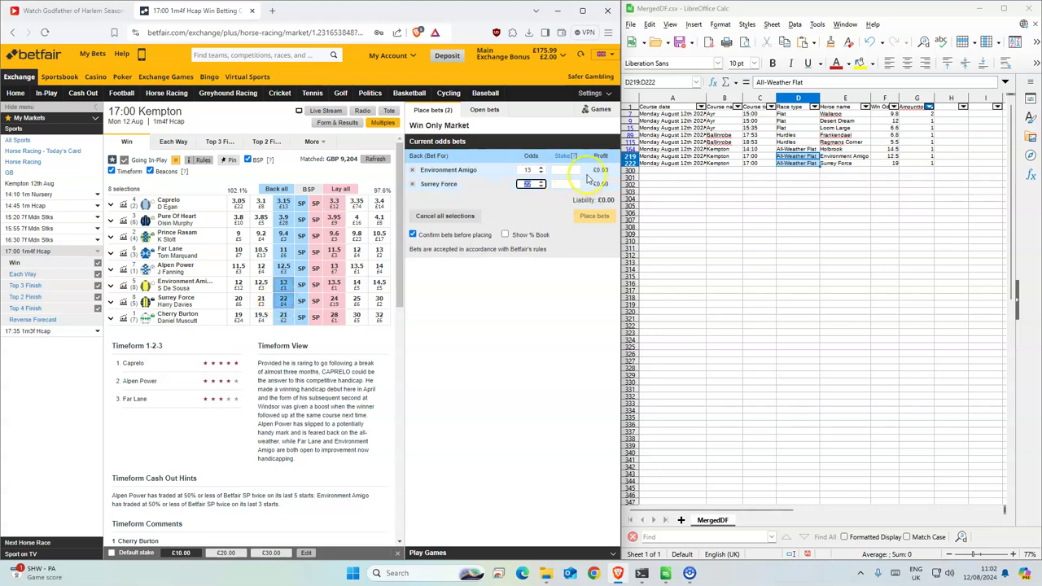
text(1)
click(566, 184)
text(1)
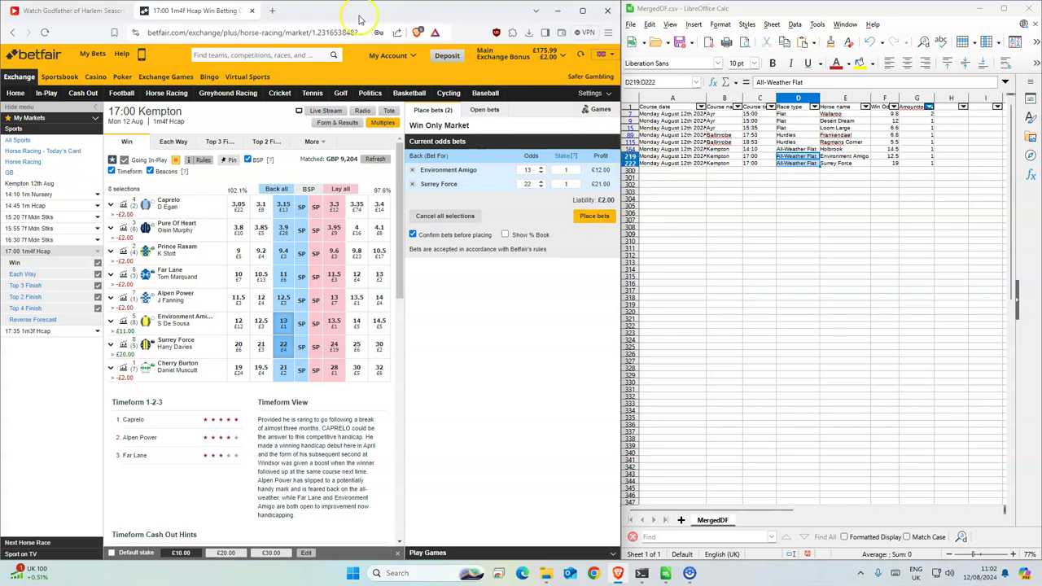
drag(330, 12, 338, 0)
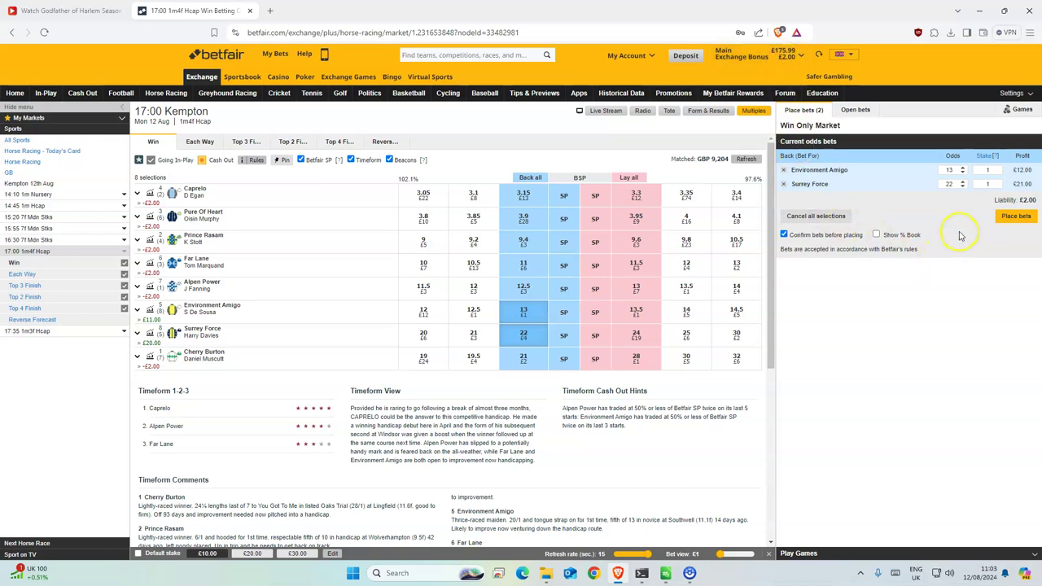
Step: Place and confirm both £1 Kempton bets after re-editing, then view Open bets
click(1013, 218)
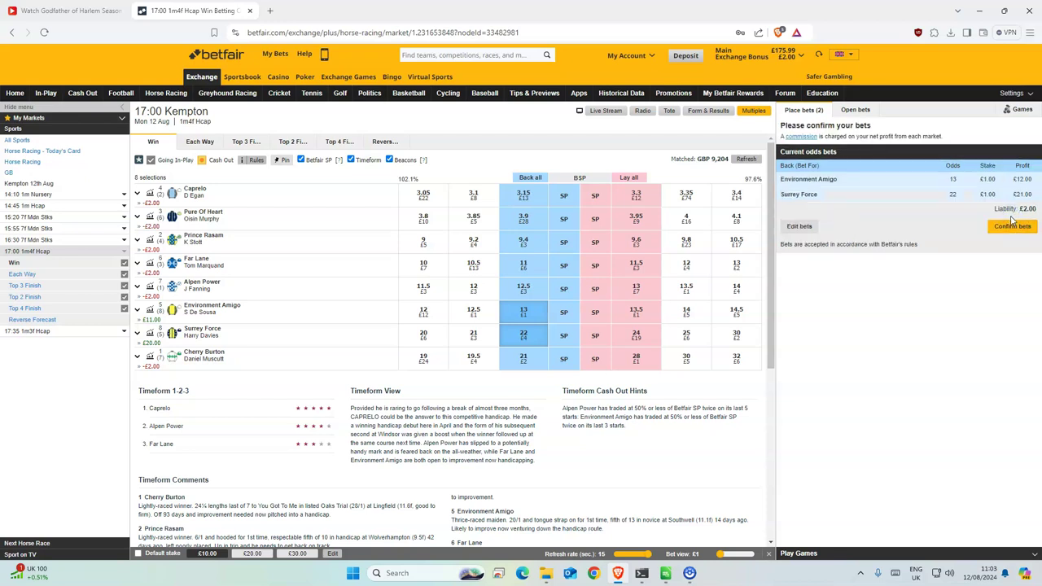
click(800, 227)
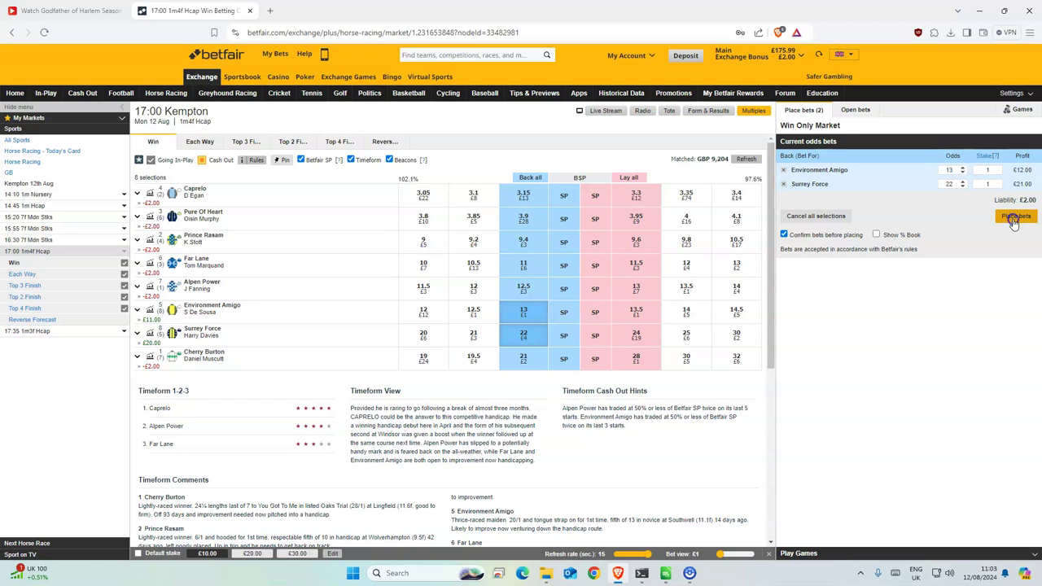
click(1014, 219)
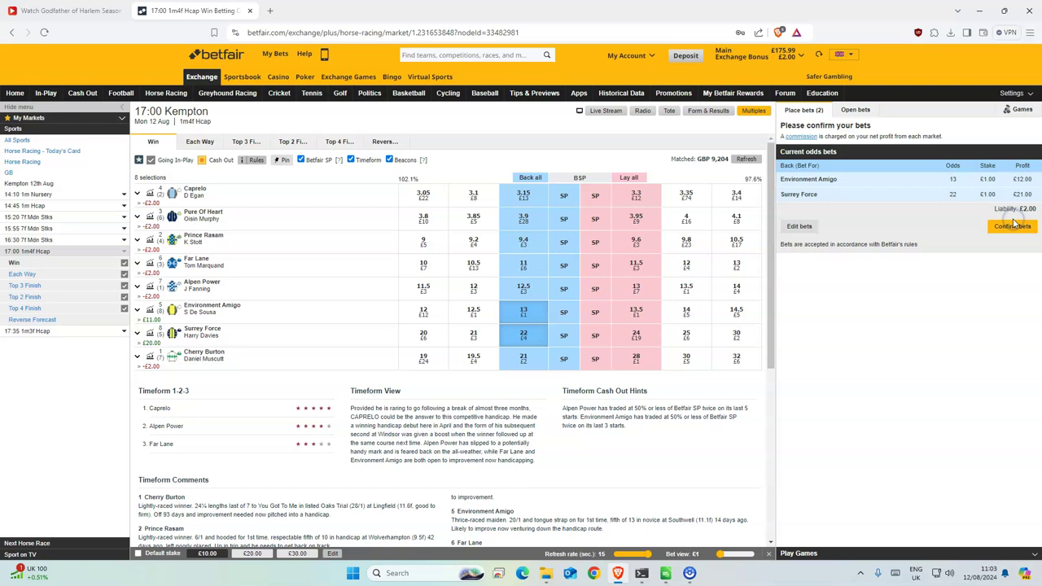
click(1004, 230)
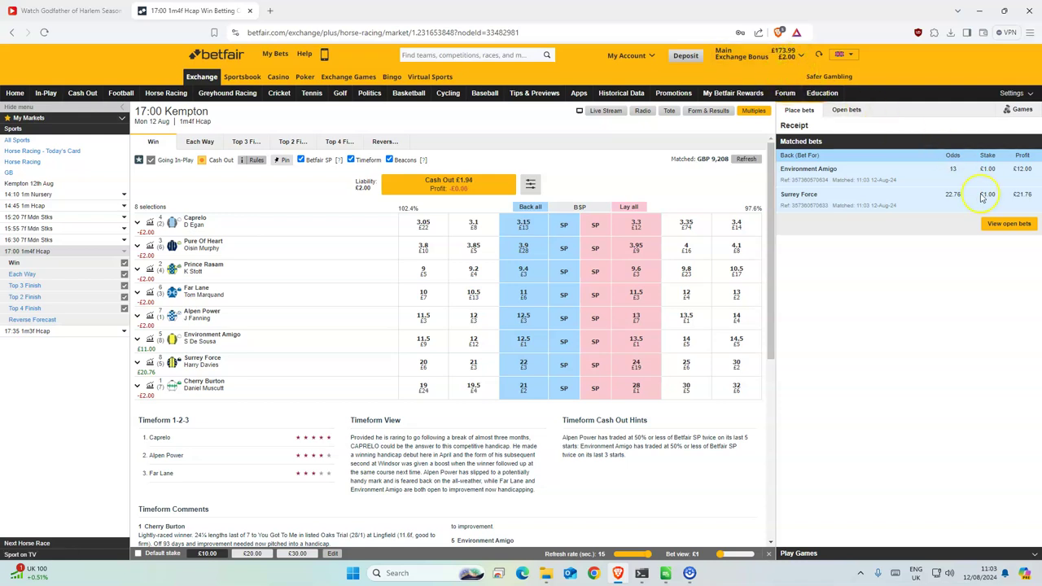
click(1008, 223)
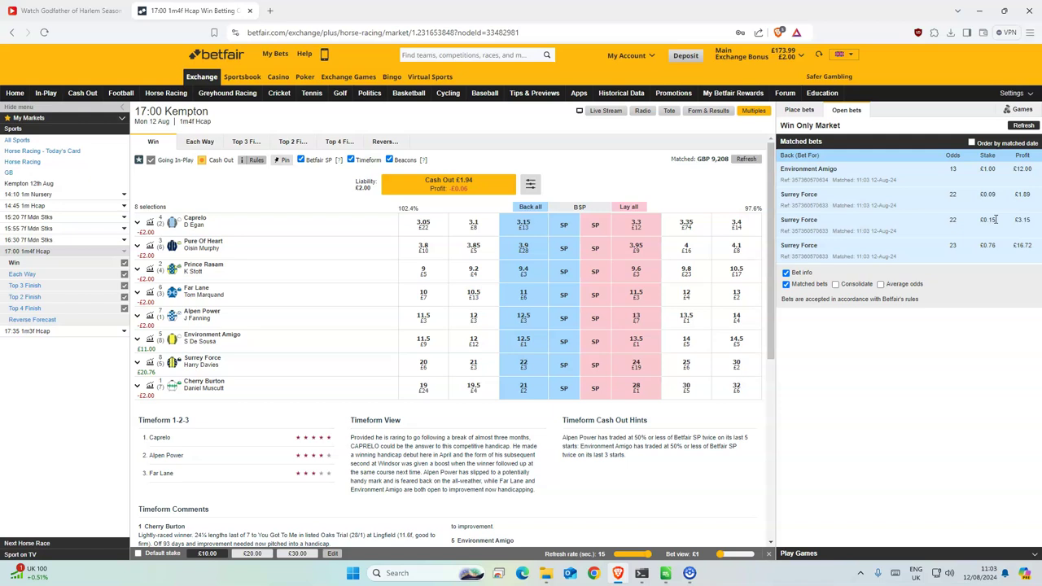